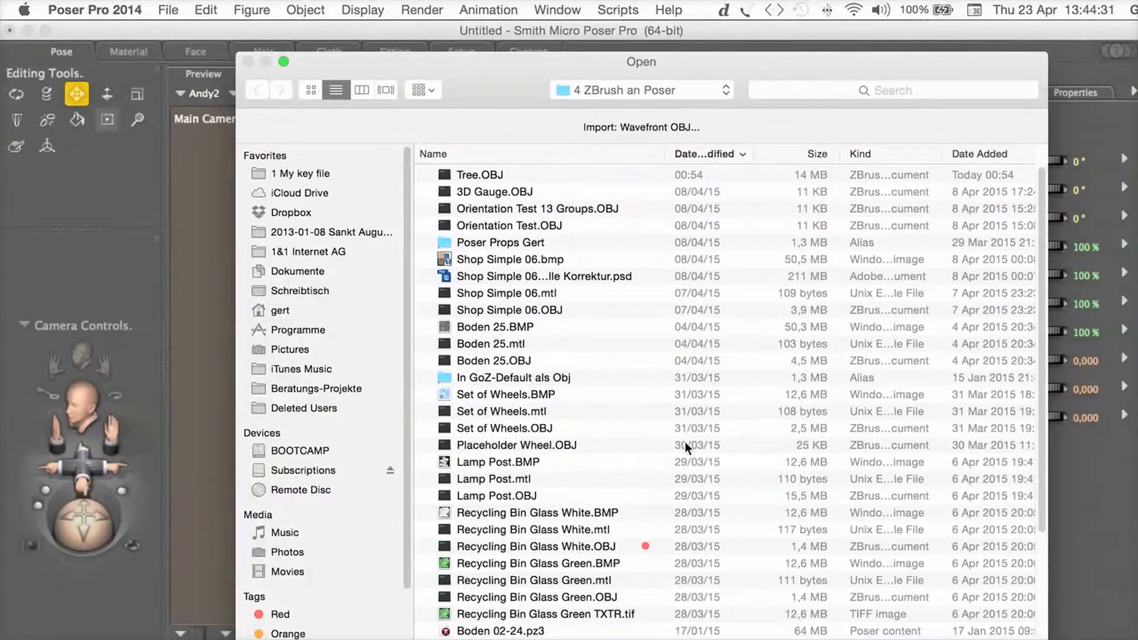
Import the Wavefront file Tree.OBJ into the scene beside the Andy2 figure
click(491, 177)
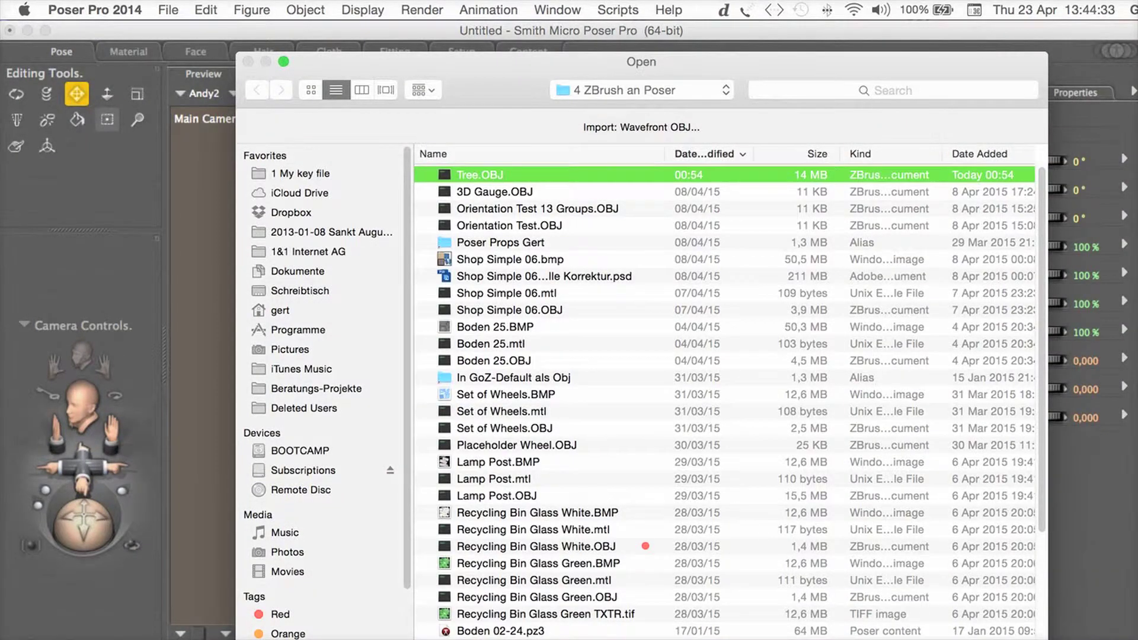
key(Return)
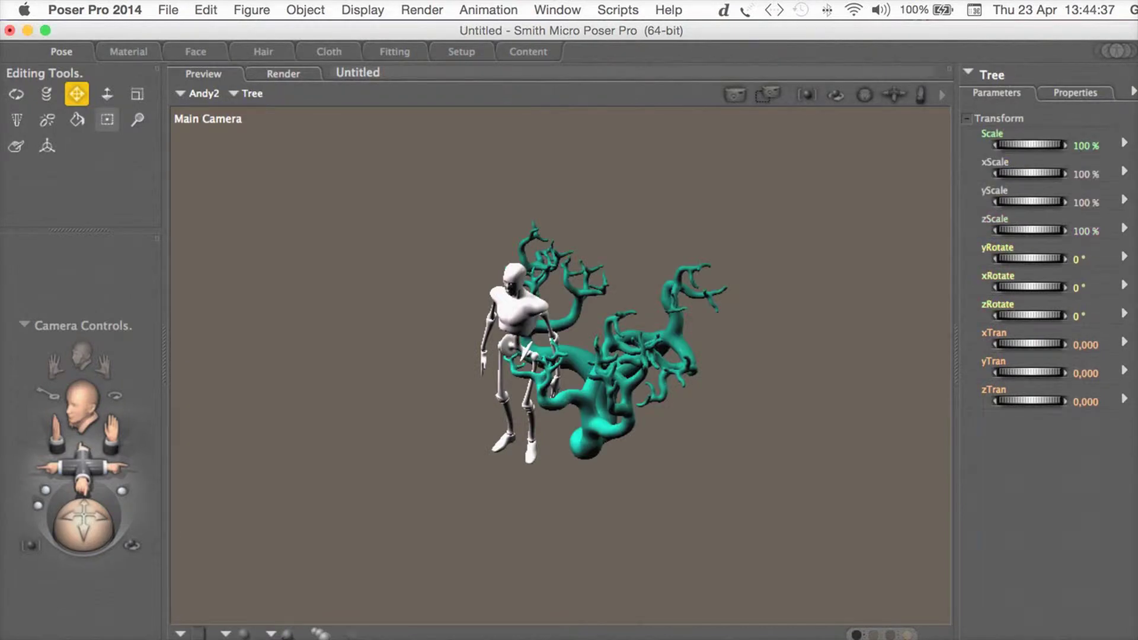
drag(98, 531, 126, 528)
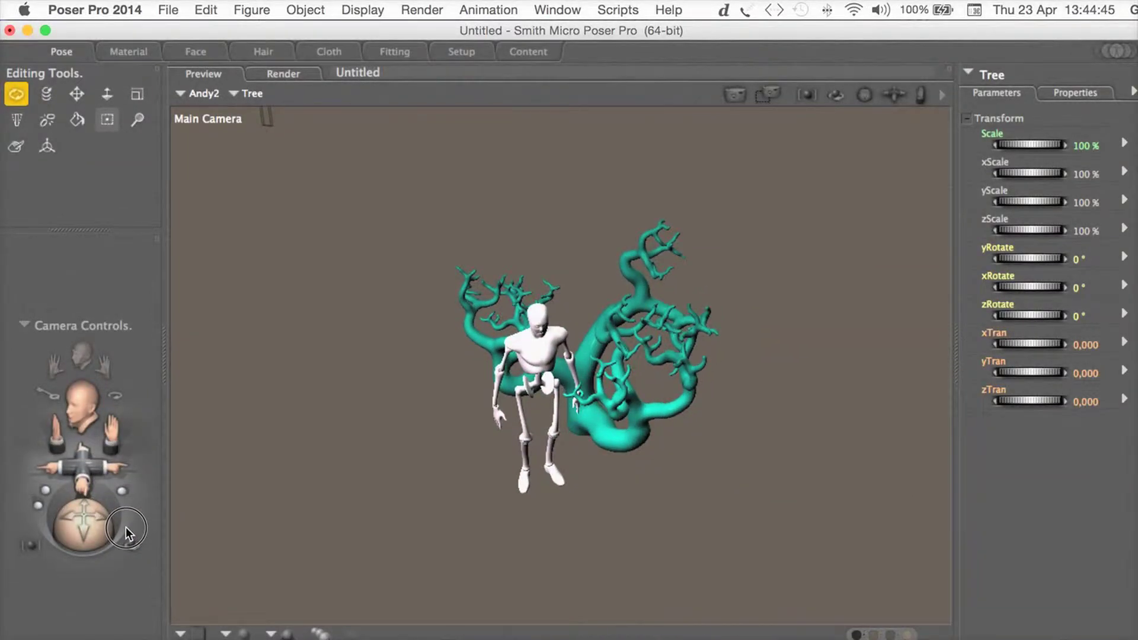
key(t)
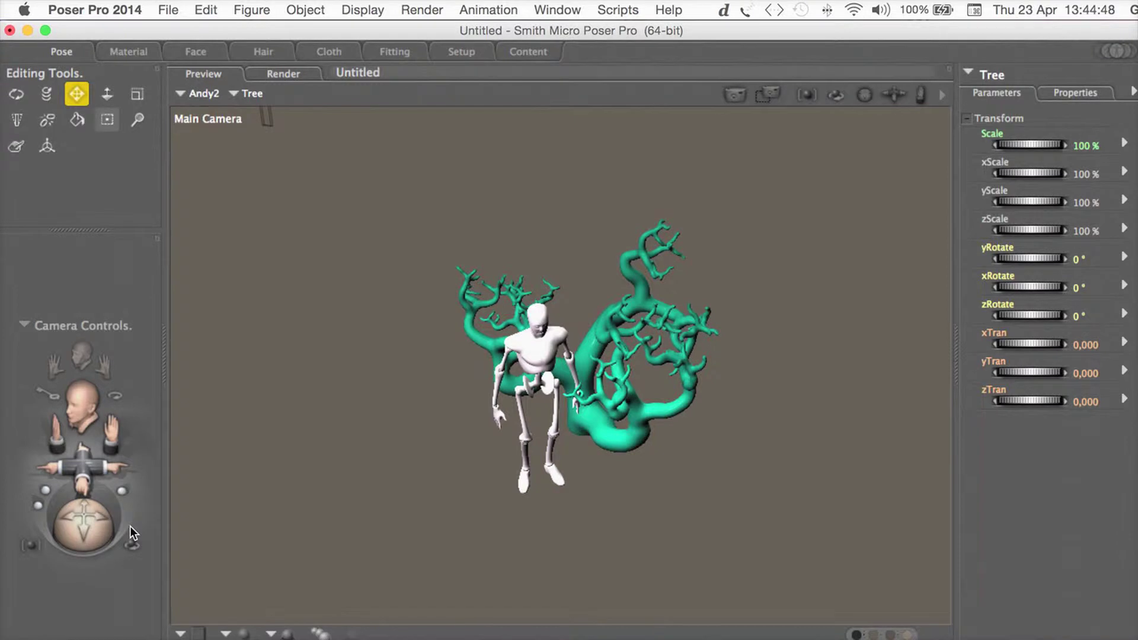
Load the 3D Gauge figure from the Rieger EDV Auxiliary library and hide its Center Planes and Outside Planes
key(super+shift+b)
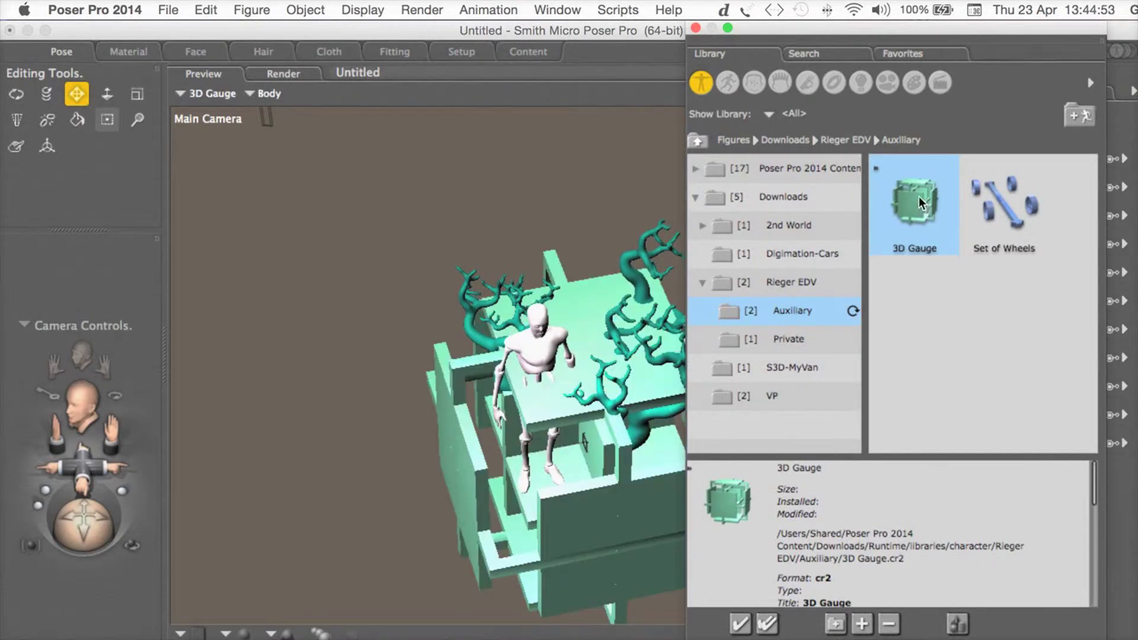
click(697, 29)
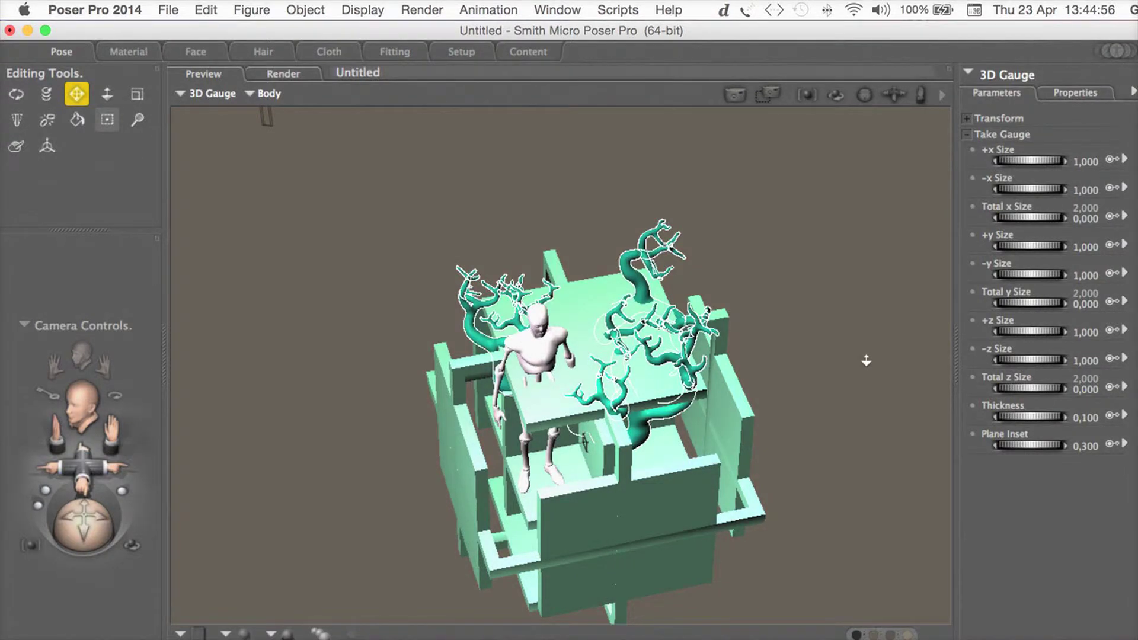
key(super+shift+e)
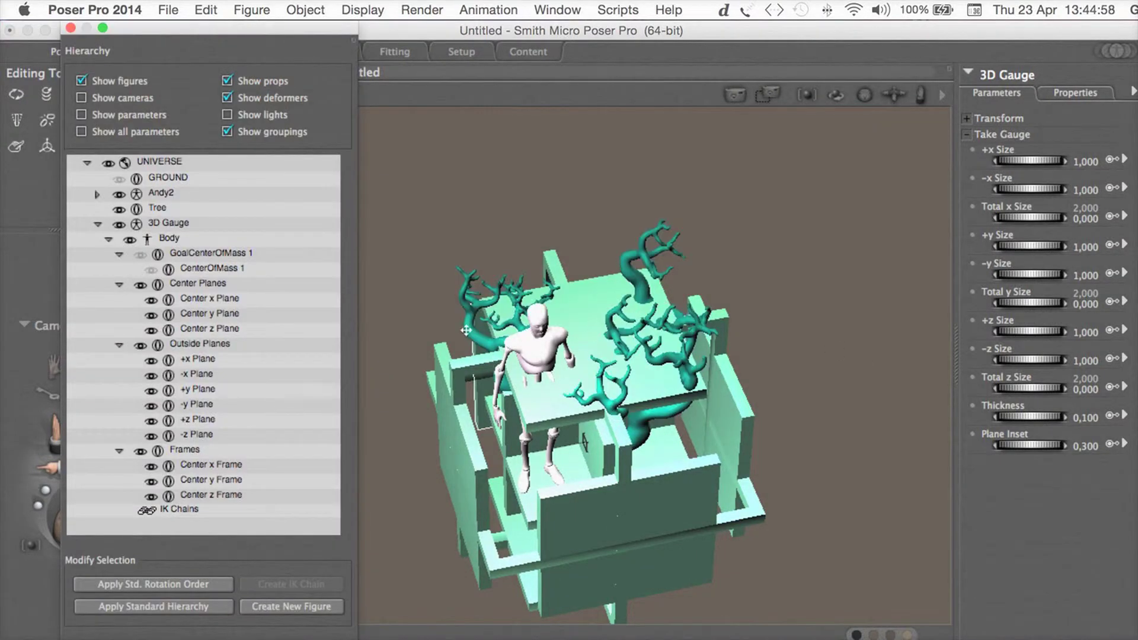
click(140, 285)
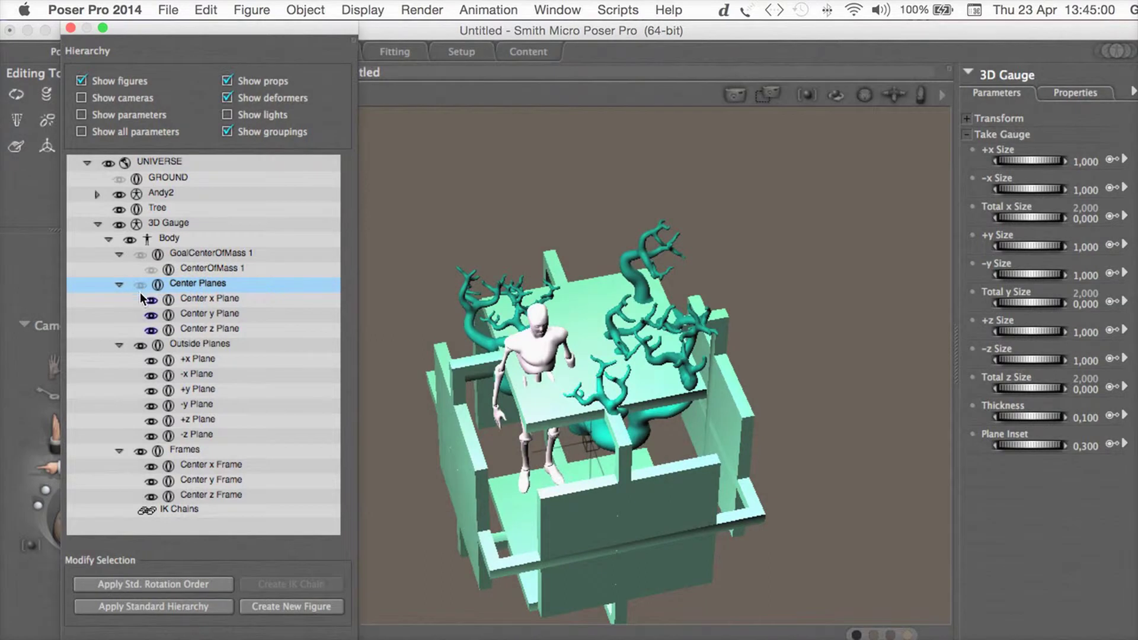
click(139, 346)
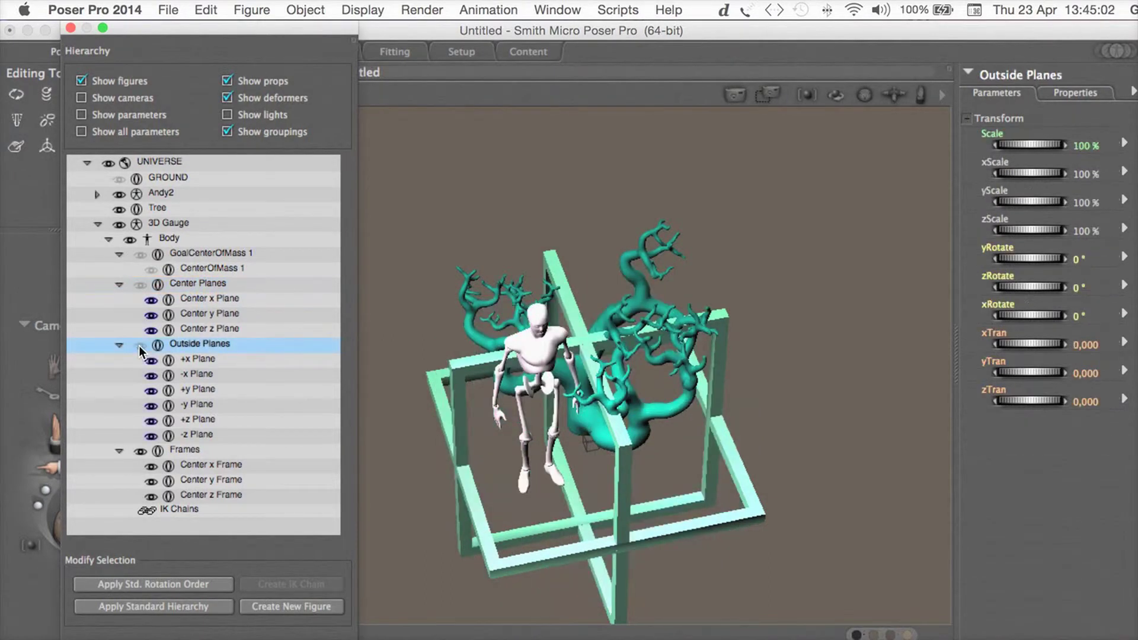
key(super+shift+e)
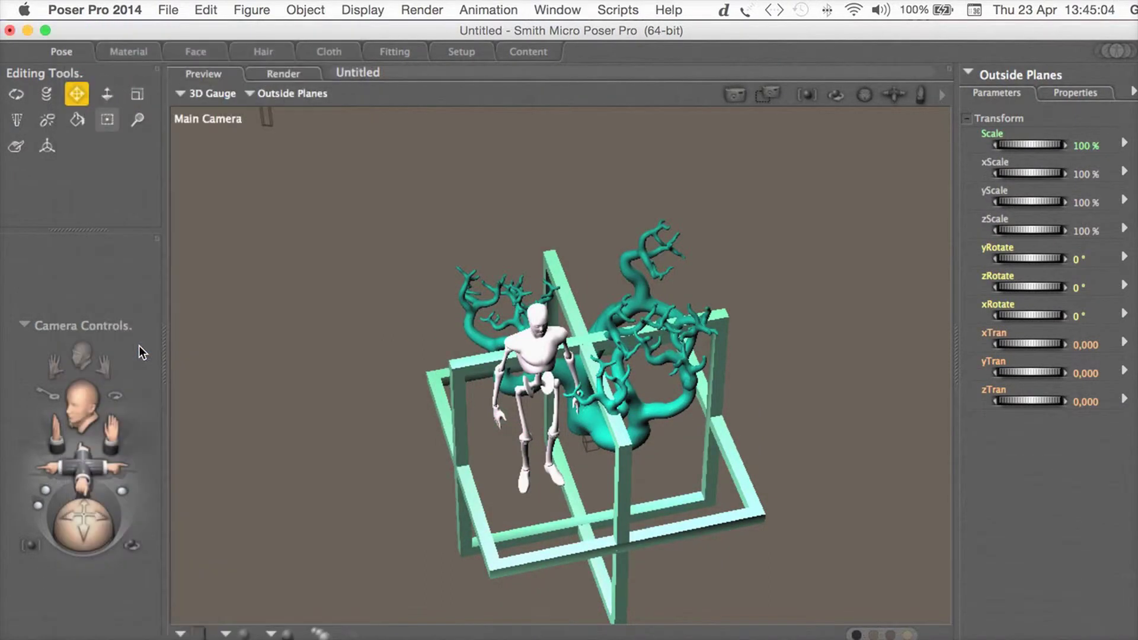
In the front camera view, set the 3D Gauge's +y Size to 1,810, -y Size to 0,000, and +x and -x Size to 0,910
click(77, 327)
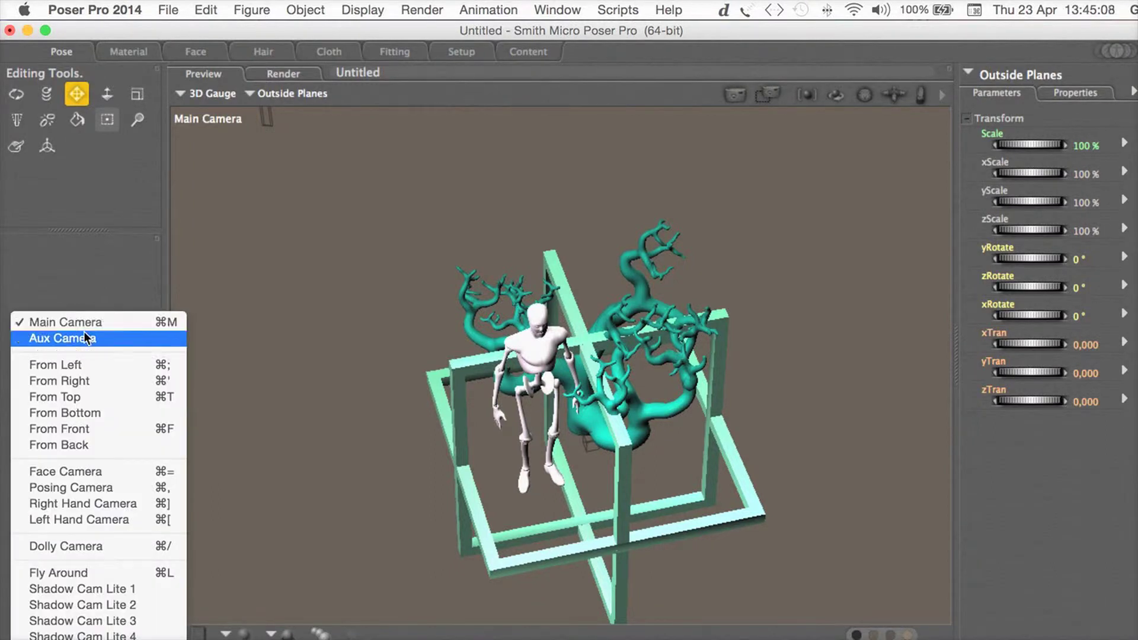
click(98, 432)
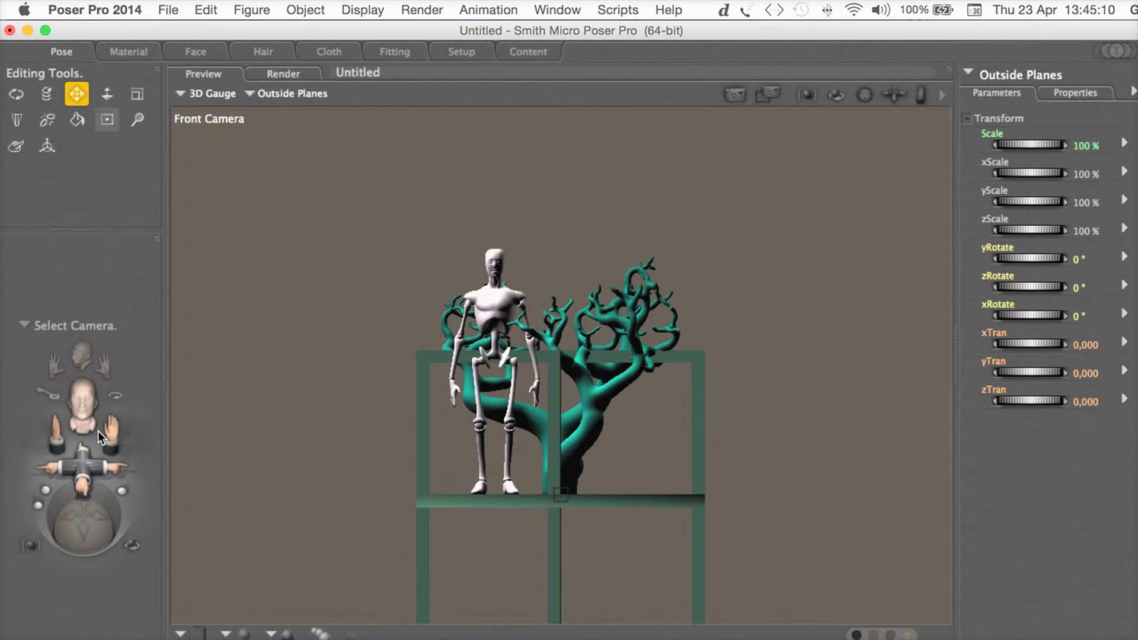
click(1024, 72)
click(1024, 73)
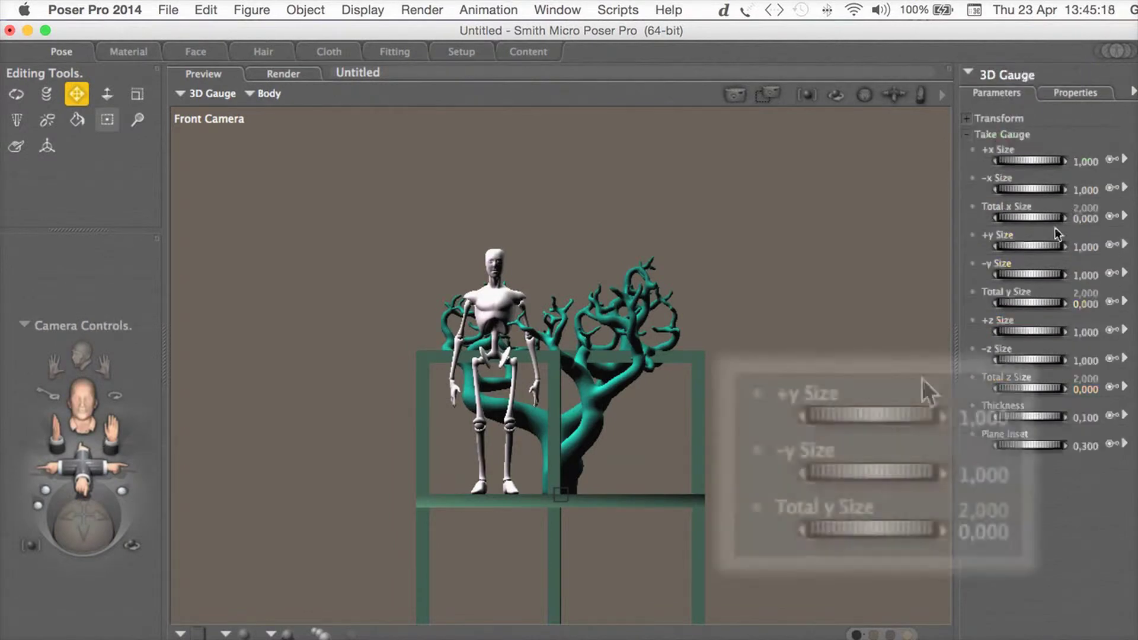
click(1042, 248)
drag(1042, 249, 1115, 248)
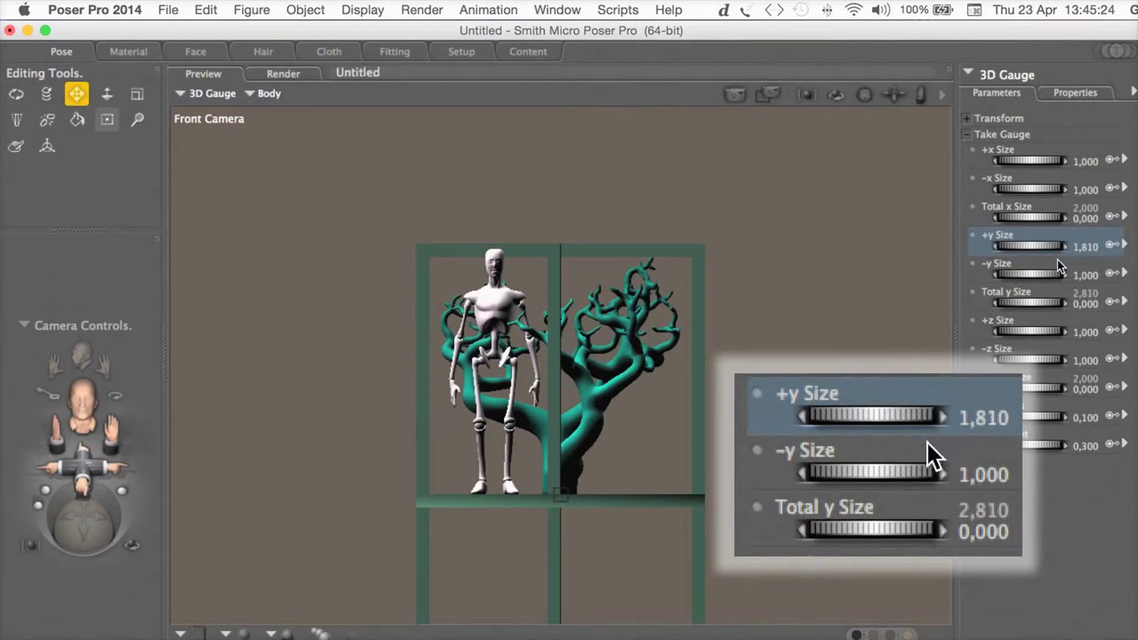
drag(1047, 280, 943, 283)
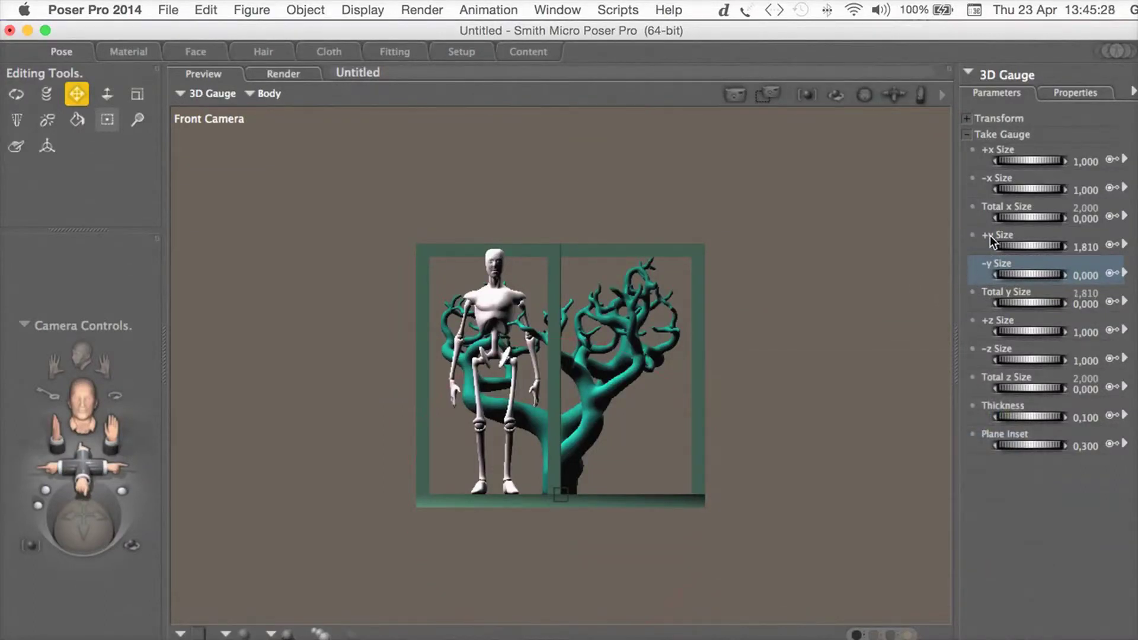
drag(1031, 160, 1026, 189)
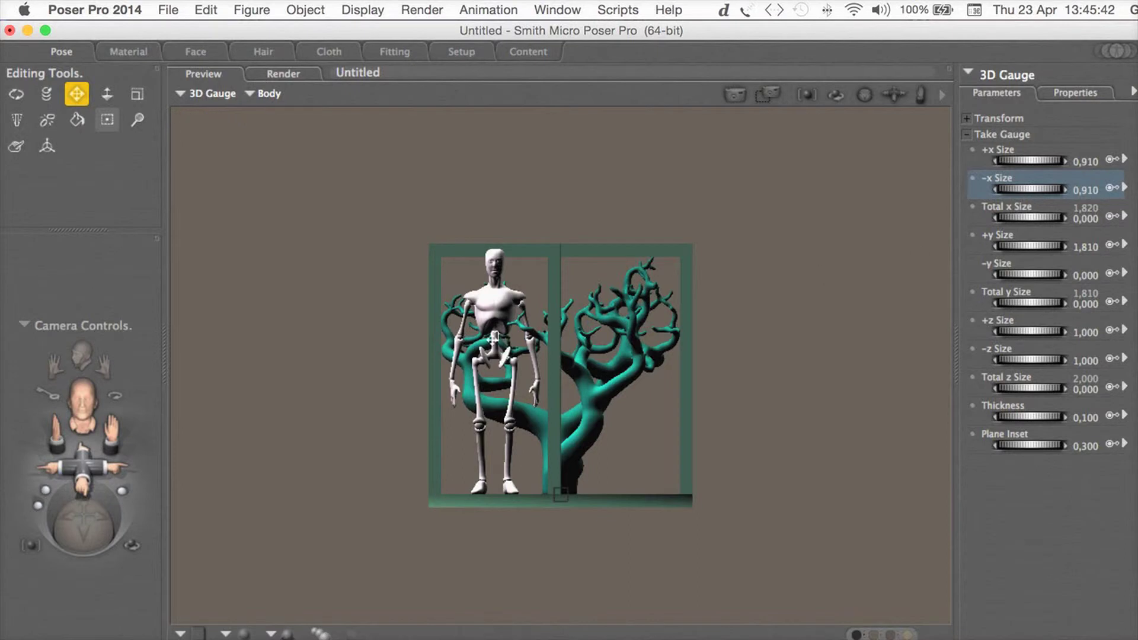
In the left camera view, set the 3D Gauge's +z Size and -z Size to 0,880 each
click(94, 330)
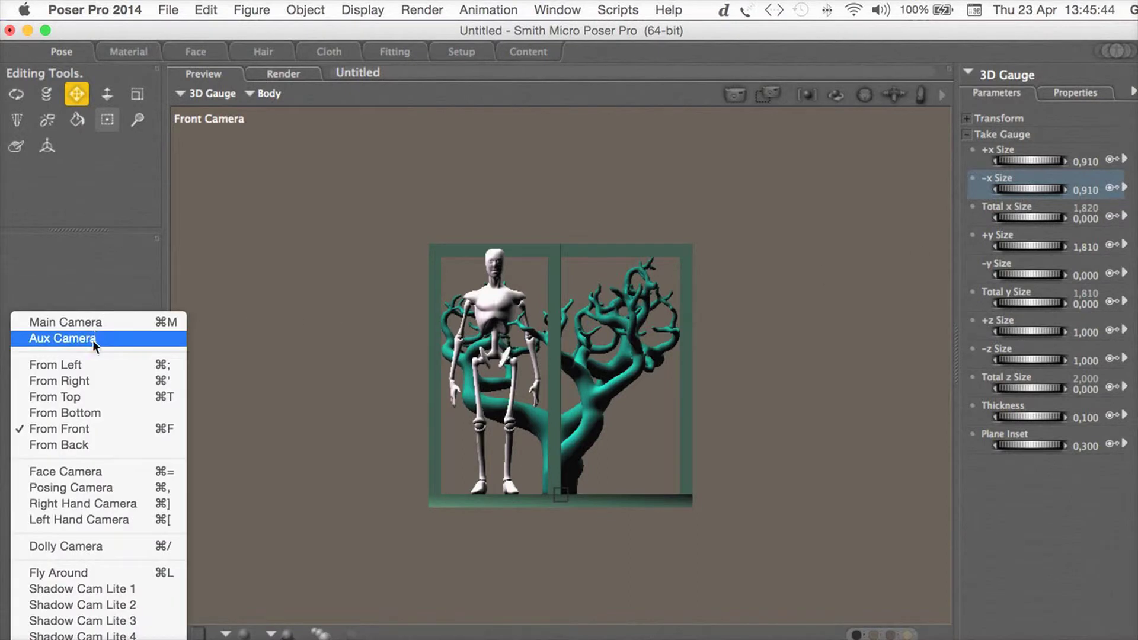
click(90, 361)
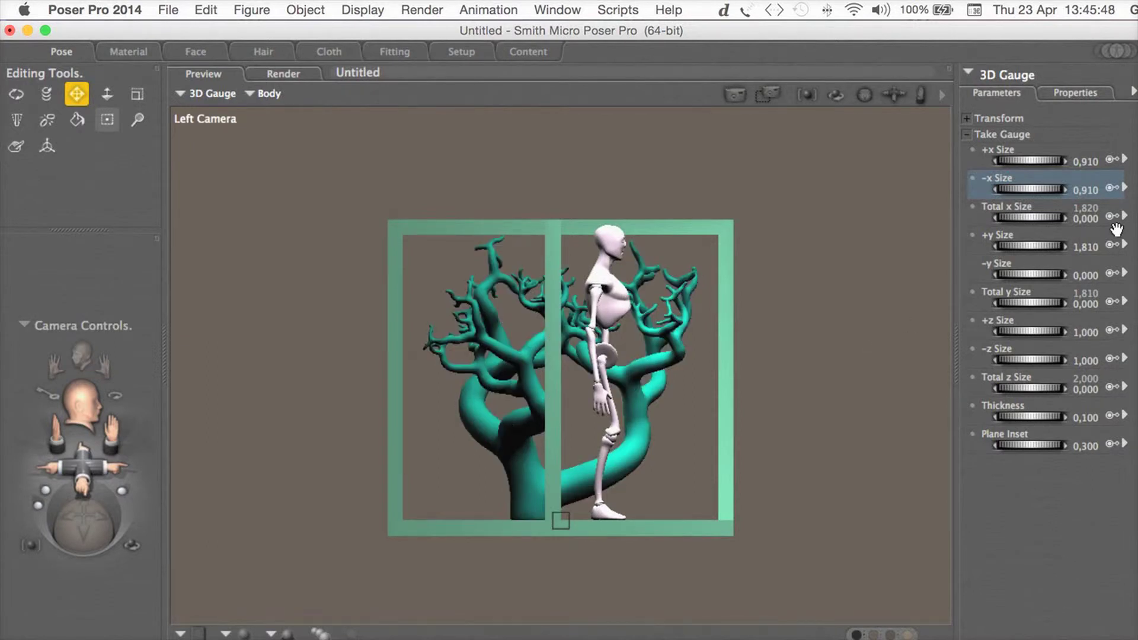
drag(1042, 336, 1020, 363)
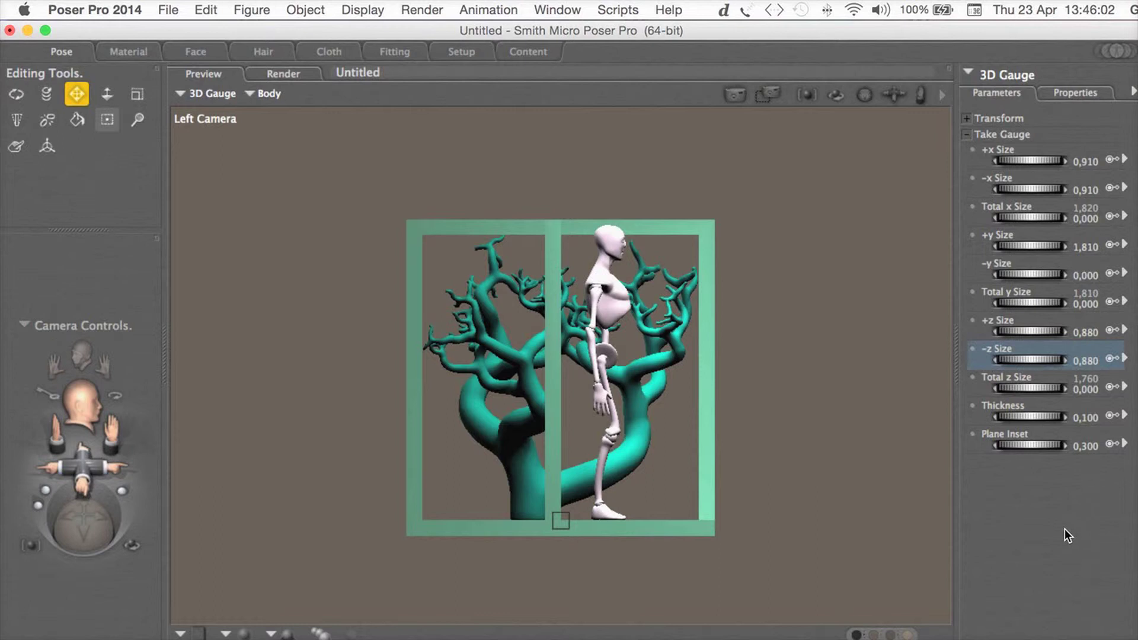
Return to the main camera and examine the gauge's plus, minus and total sizes along the x, y and z axes
key(super+m)
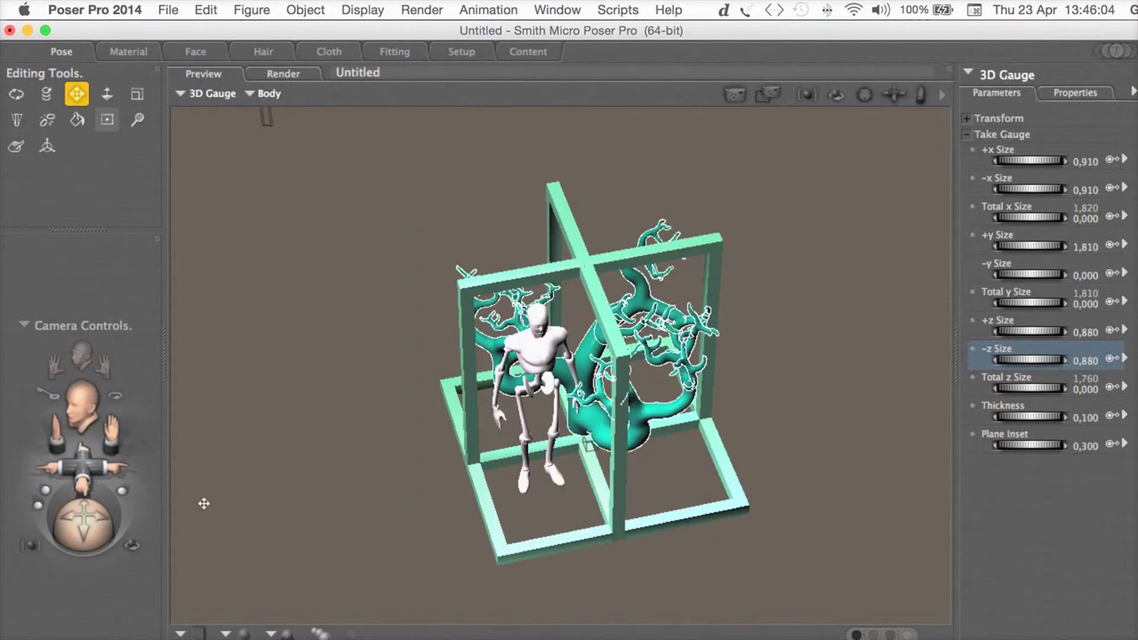
mouse_move(98, 527)
mouse_down()
mouse_move(69, 506)
mouse_move(87, 512)
mouse_up()
key(t)
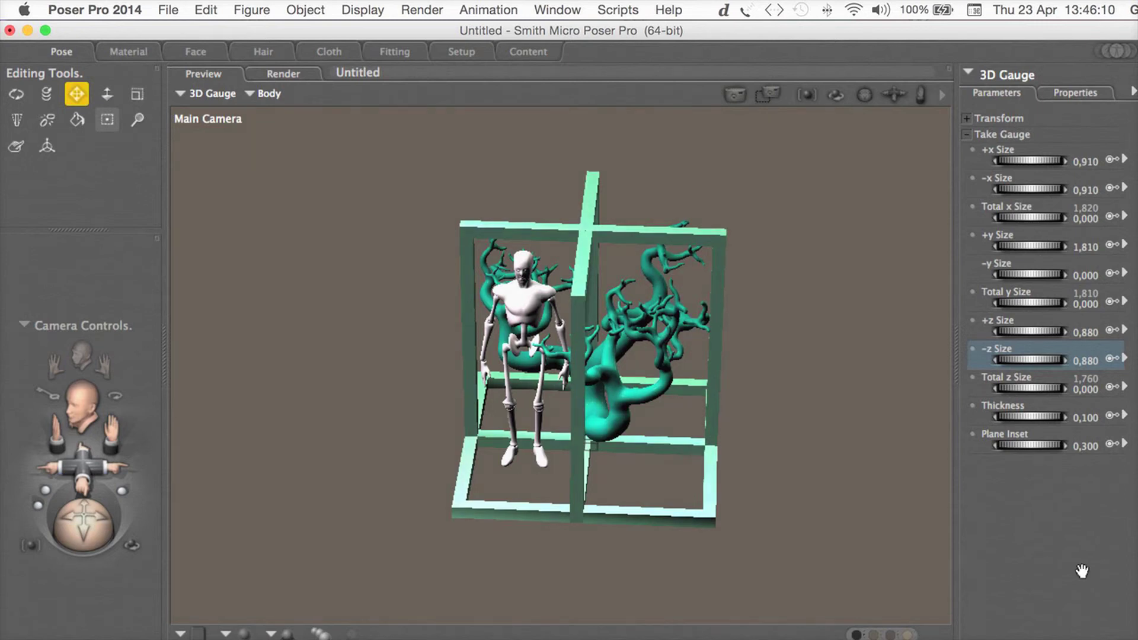
click(987, 210)
click(996, 151)
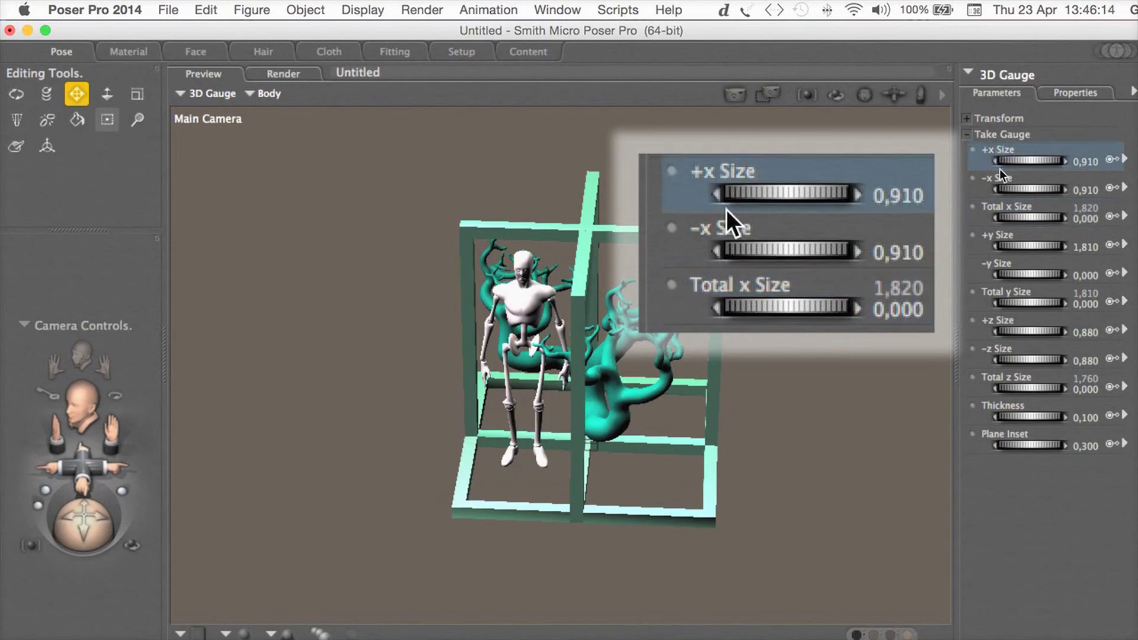
shift+click(1000, 177)
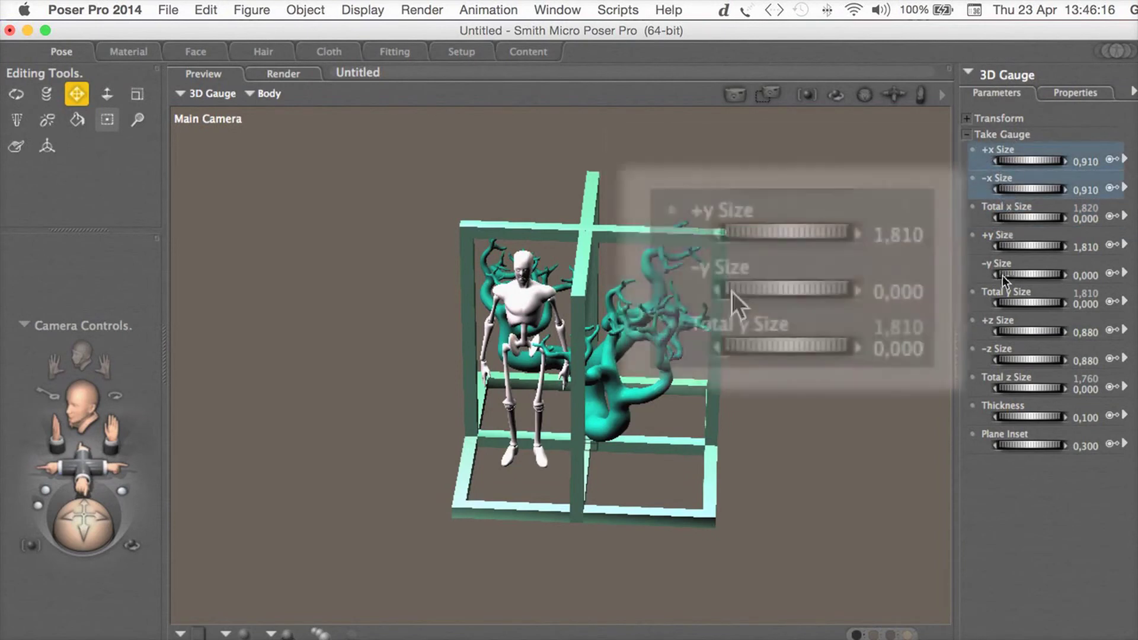
click(994, 296)
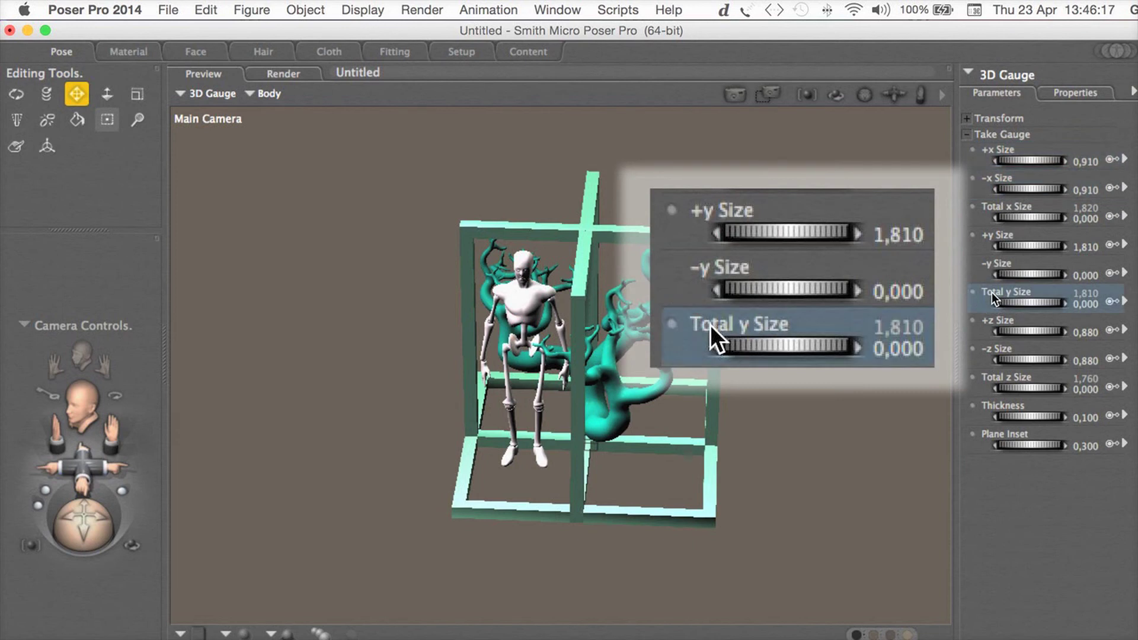
click(994, 238)
shift+click(998, 267)
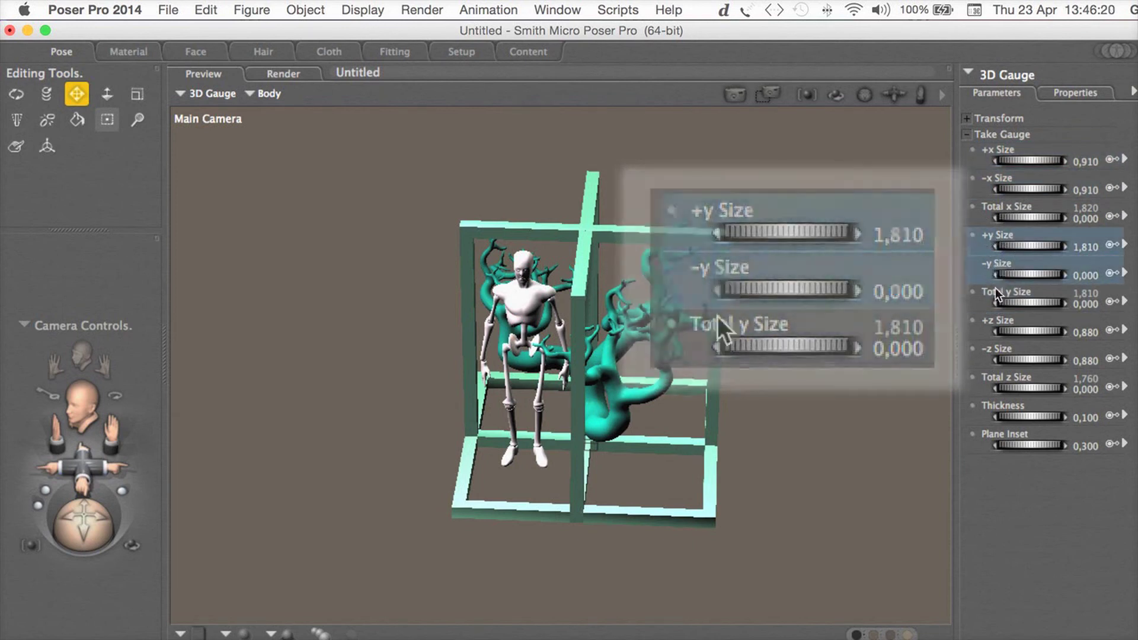
click(996, 381)
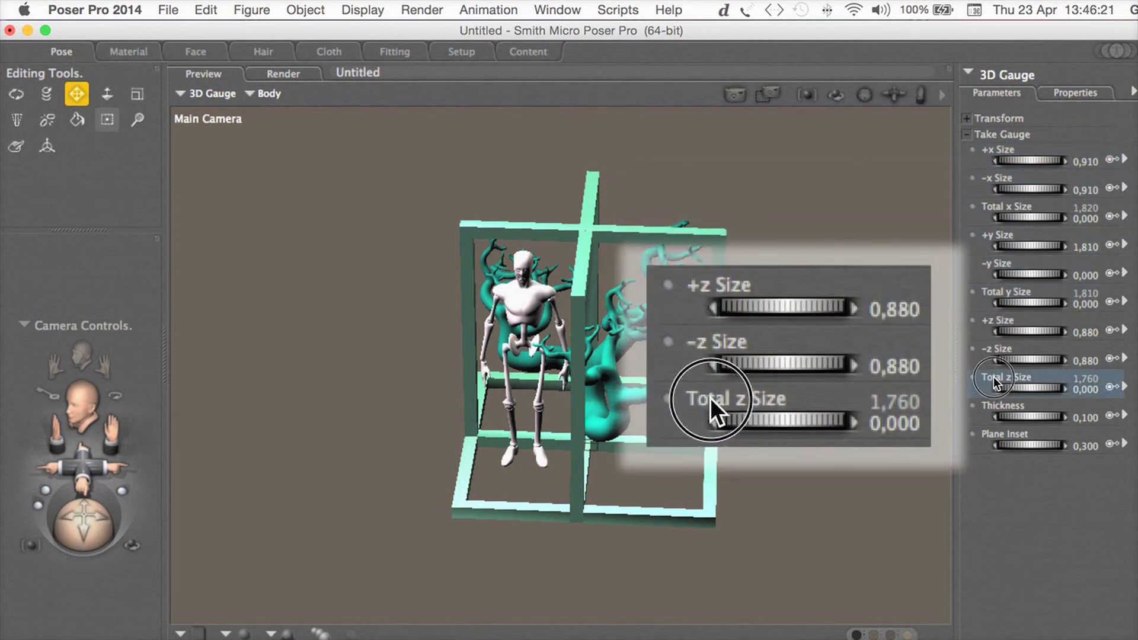
click(996, 327)
click(998, 353)
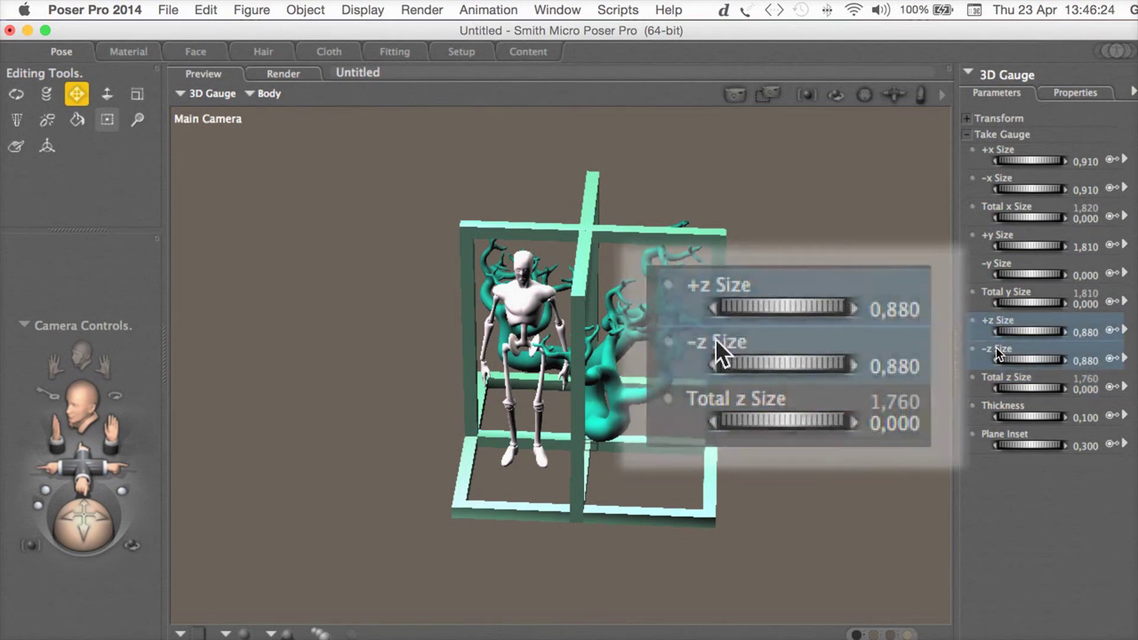